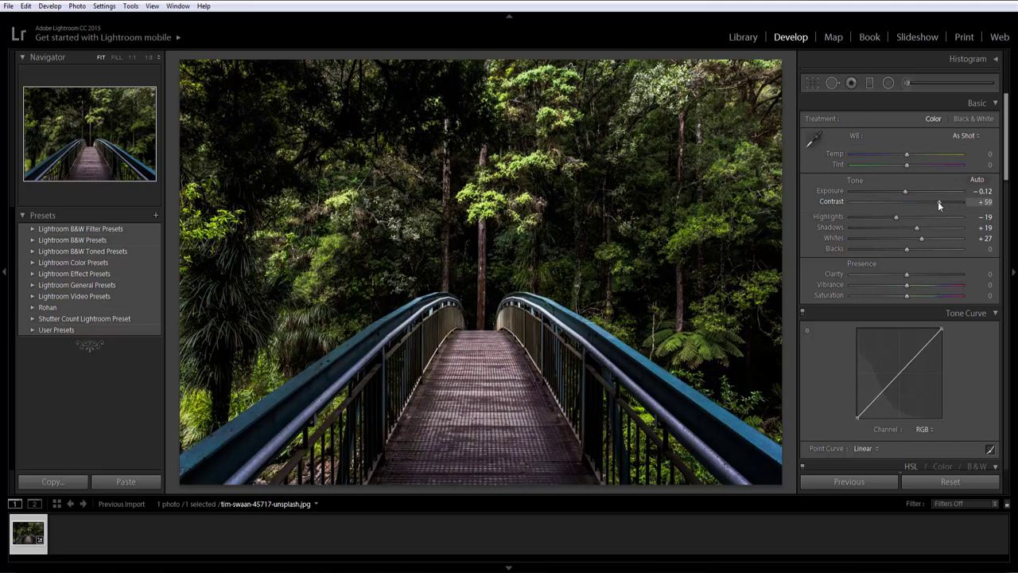
Set Contrast to +58, Highlights to -7, Shadows to +59, Blacks to +20 and Clarity to +5, and reset Whites to 0.
drag(937, 201, 901, 221)
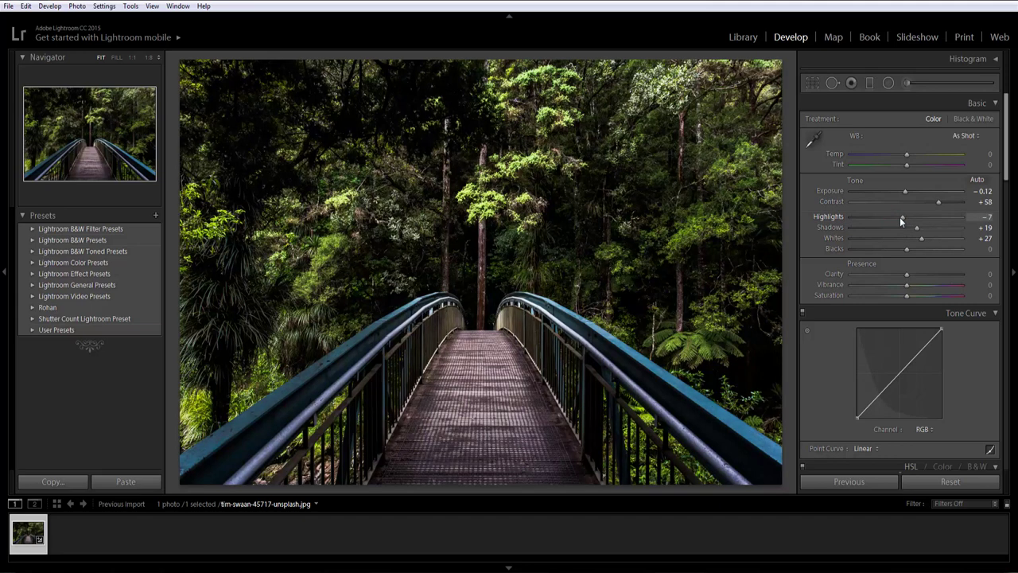
drag(913, 230, 938, 232)
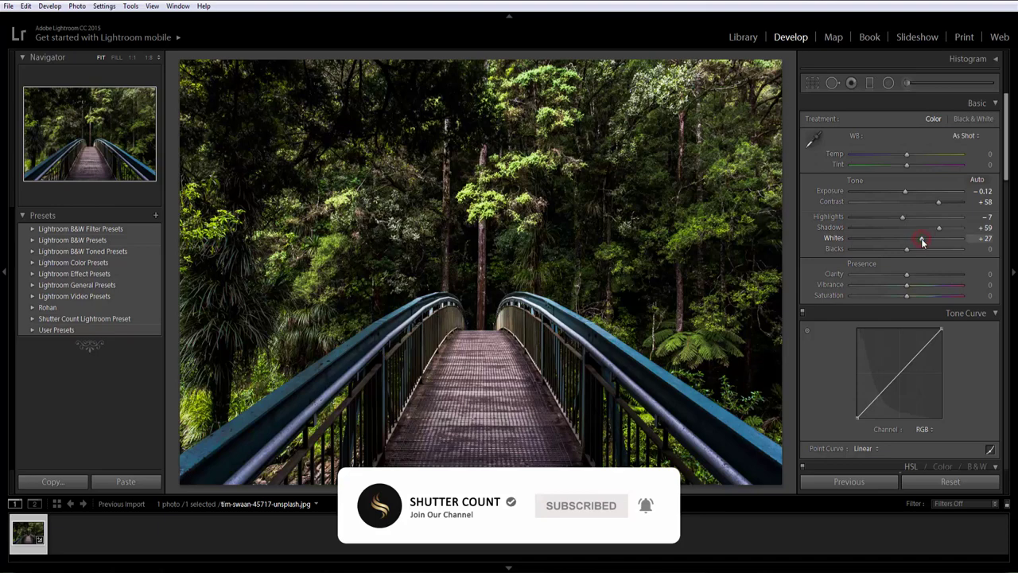
double_click(921, 240)
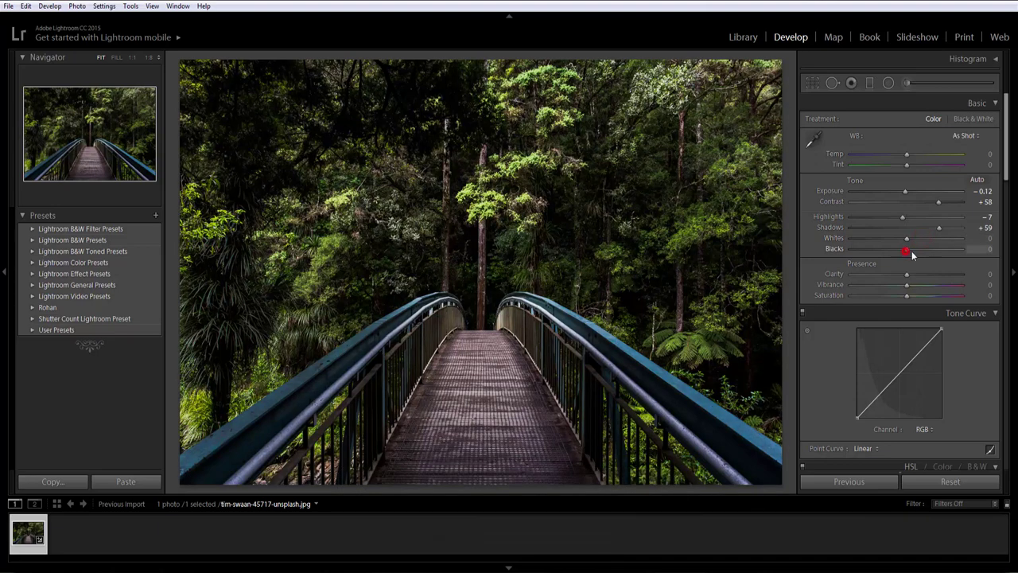
drag(912, 251, 914, 250)
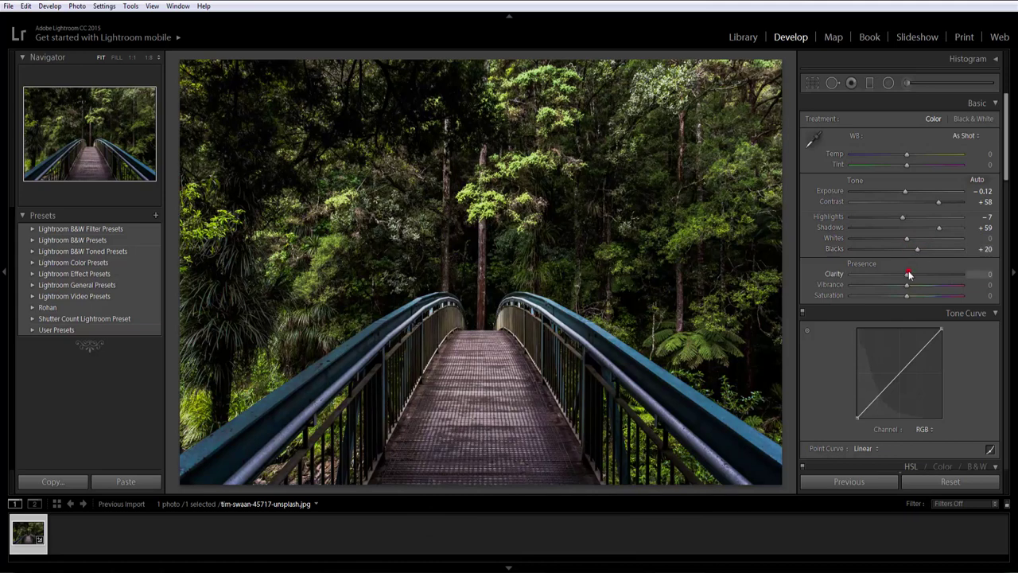
drag(907, 275, 908, 275)
Set HSL hue to Orange -19, Yellow -100, Green +100 and Aqua -100, and saturation to Yellow -51 and Green, Aqua and Blue -100.
scroll(921, 356, down, 4)
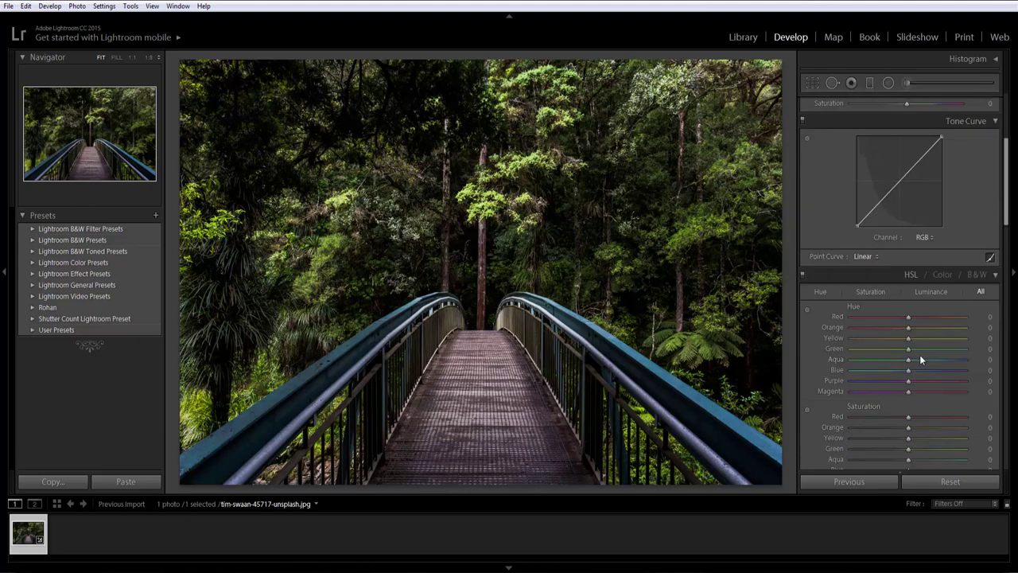
scroll(919, 355, down, 6)
scroll(920, 354, down, 2)
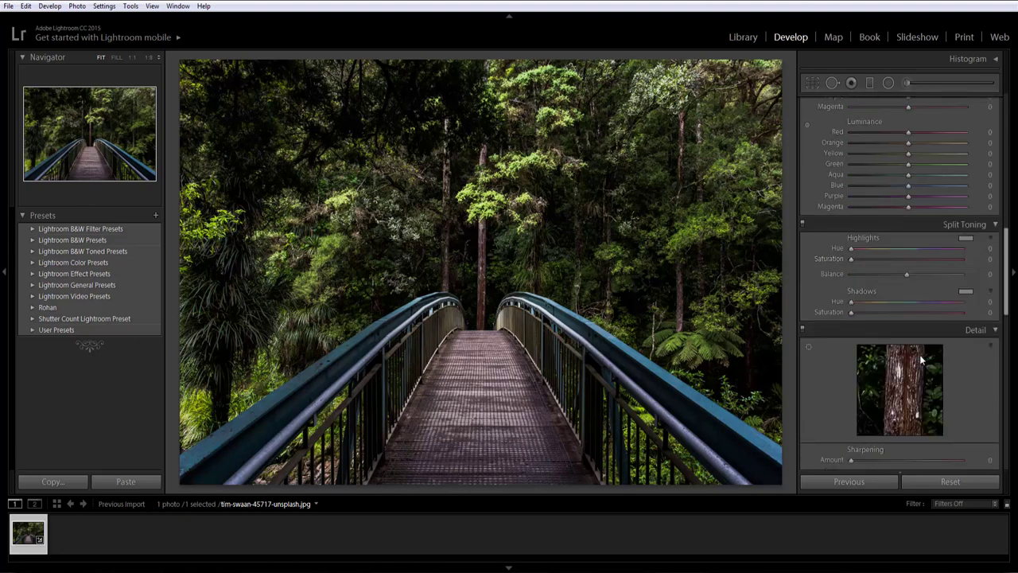
scroll(922, 310, up, 6)
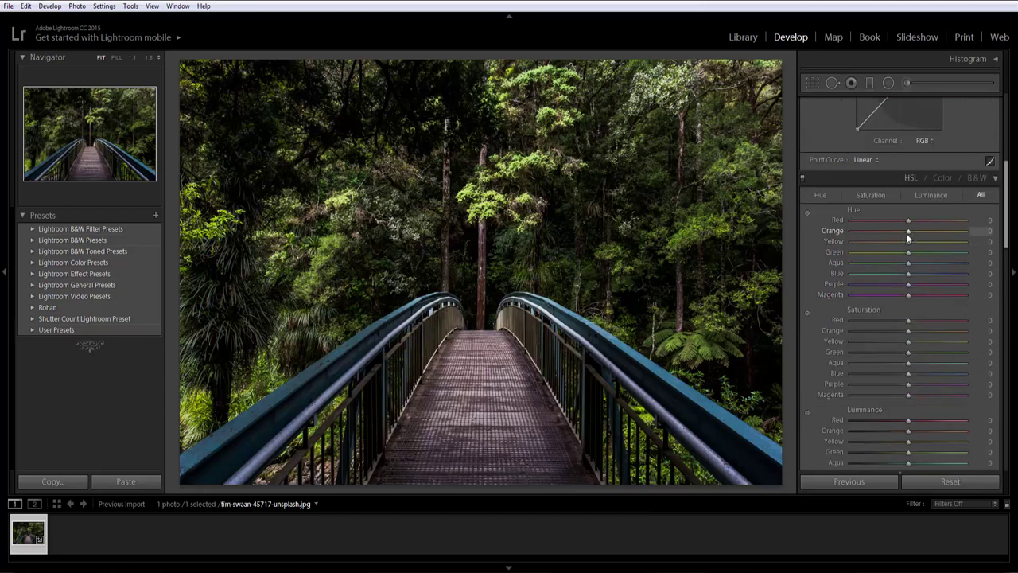
drag(908, 228, 901, 228)
drag(903, 243, 849, 265)
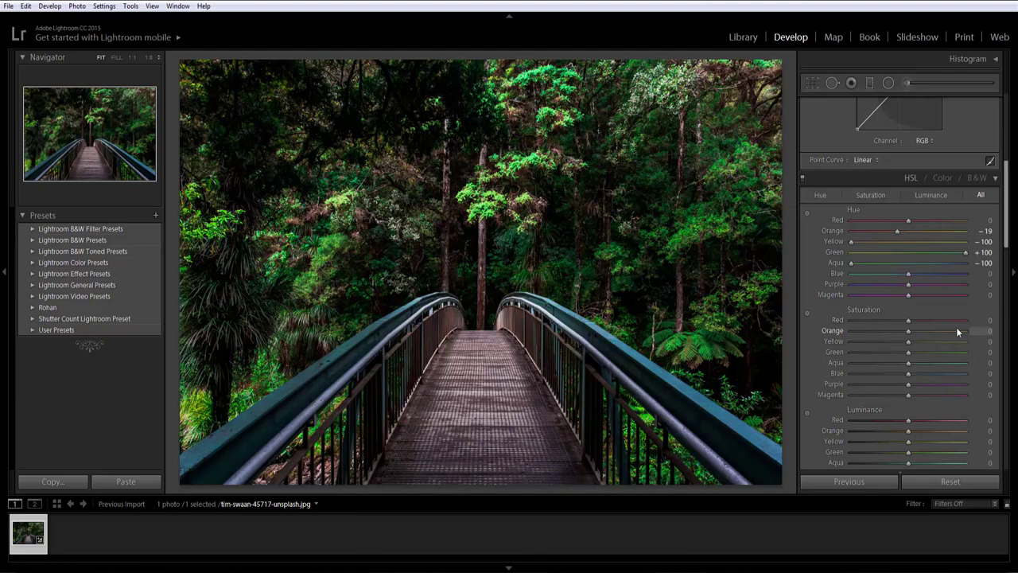
mouse_move(908, 341)
mouse_down()
mouse_move(878, 339)
mouse_move(861, 366)
mouse_move(832, 364)
mouse_move(834, 375)
mouse_up()
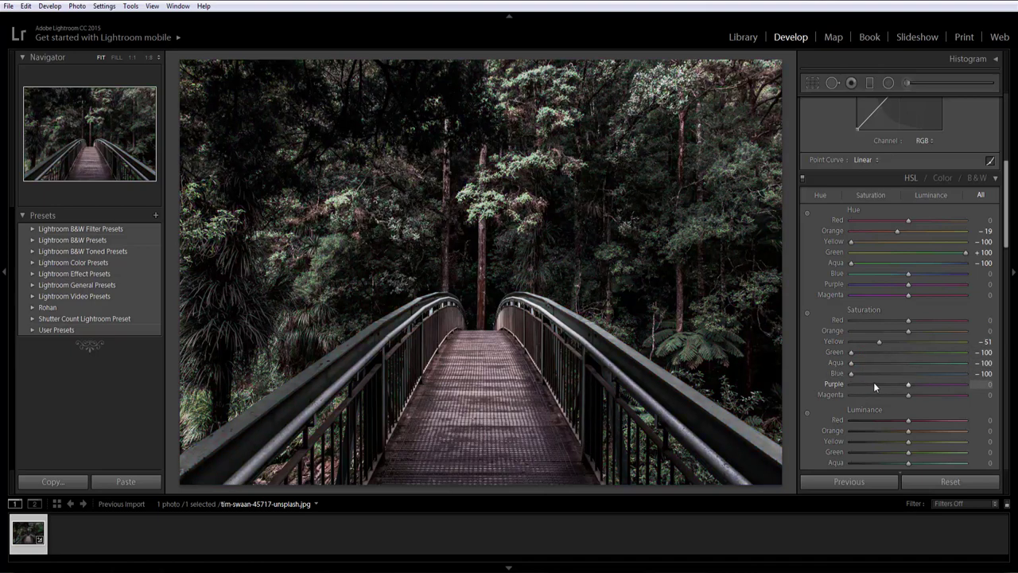
Set the HSL luminance to Orange +31, Yellow -31, Green -58, Aqua +34 and Blue +53.
scroll(874, 382, down, 3)
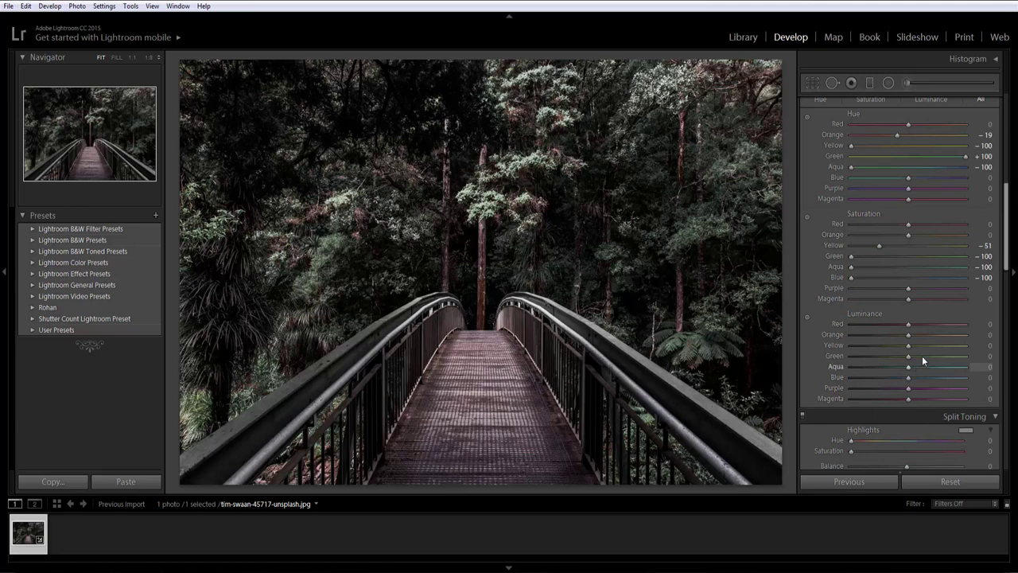
drag(909, 334, 917, 336)
drag(929, 334, 925, 335)
drag(909, 346, 894, 347)
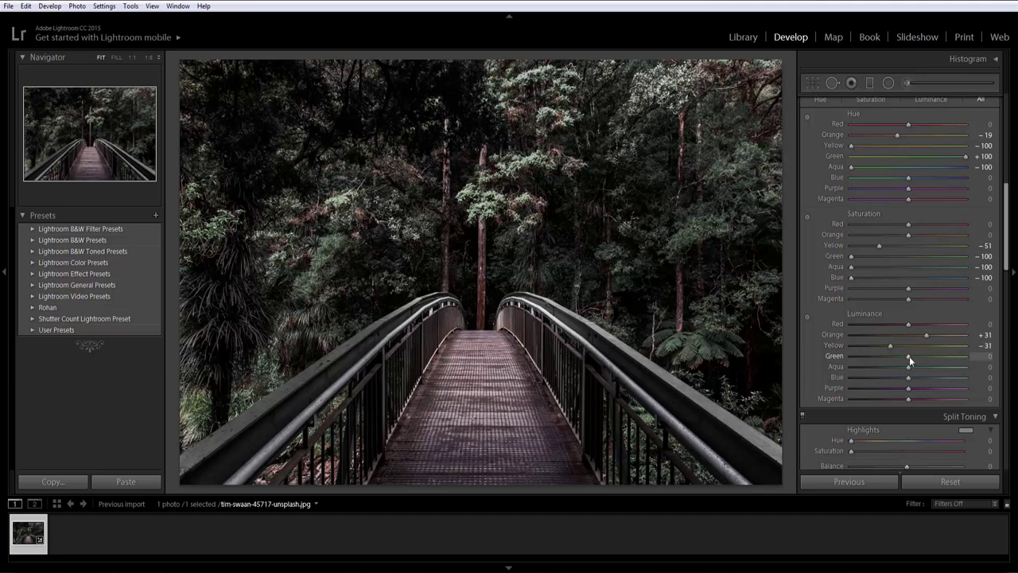
mouse_move(909, 356)
mouse_down()
mouse_move(876, 358)
mouse_move(920, 368)
mouse_up()
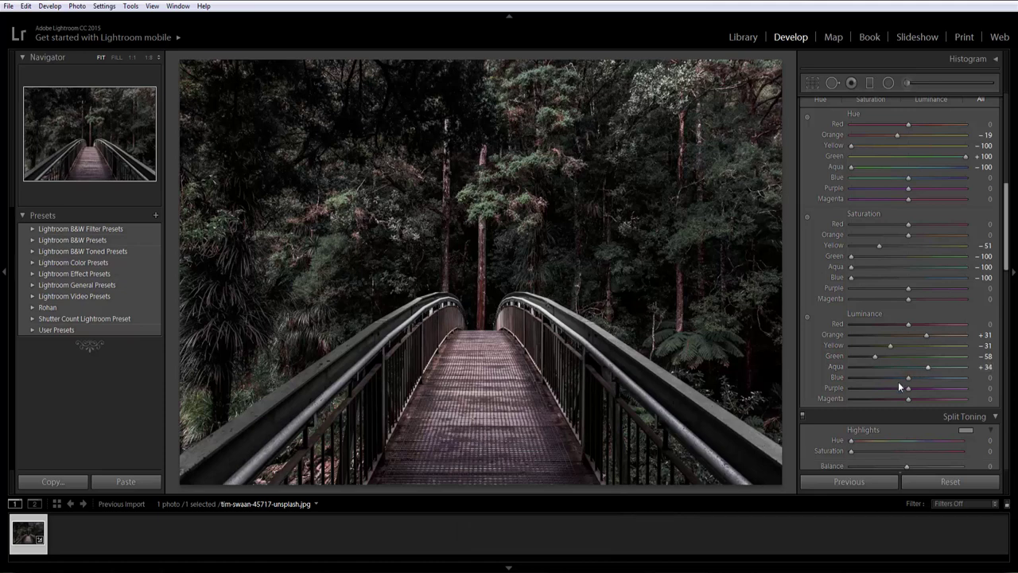
drag(908, 377, 936, 380)
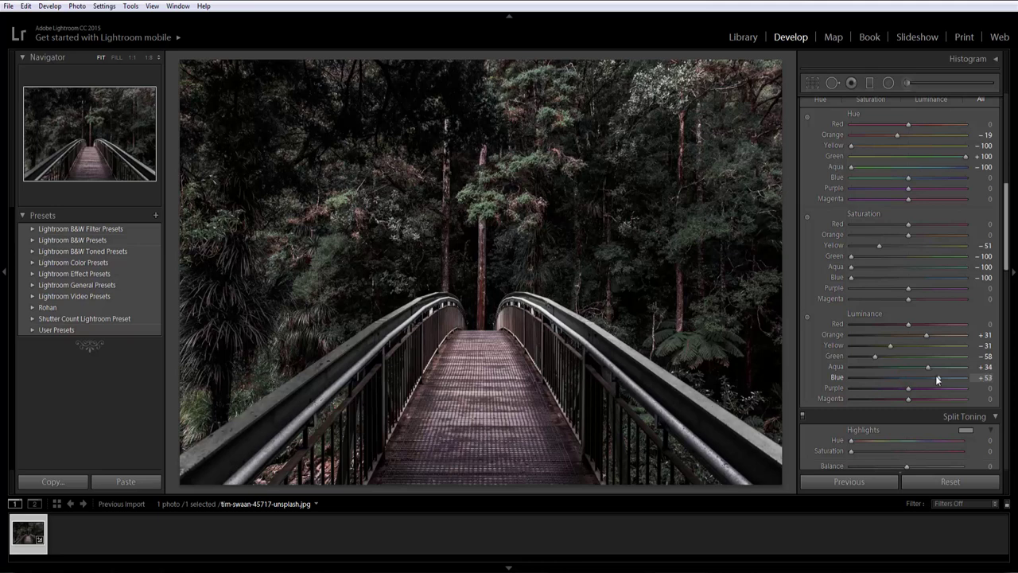
Split-tone the photo with highlights at hue 130 and saturation 5, and shadows at hue 42 and saturation 5.
scroll(957, 377, down, 3)
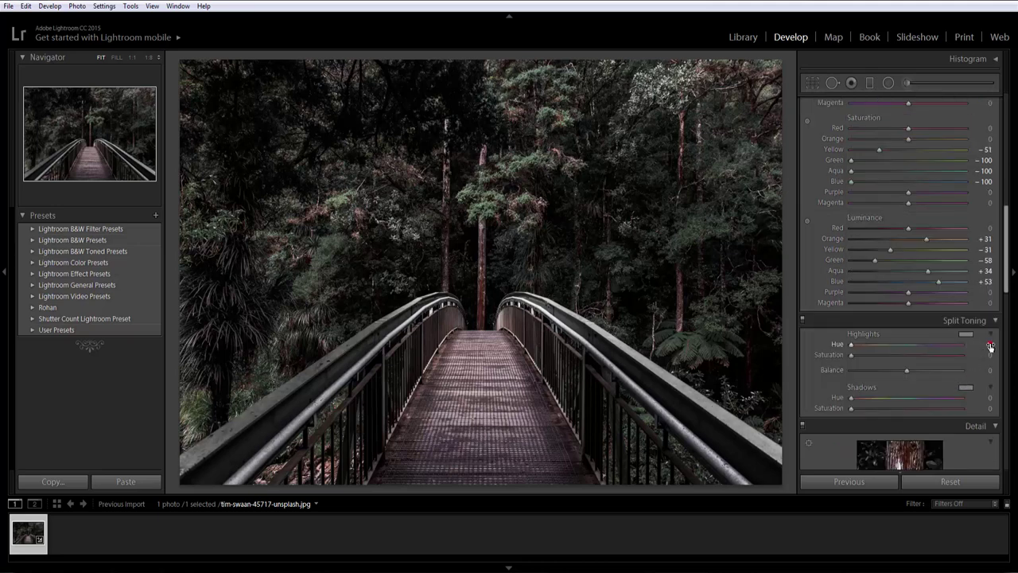
click(990, 345)
text(130)
click(987, 354)
text(5)
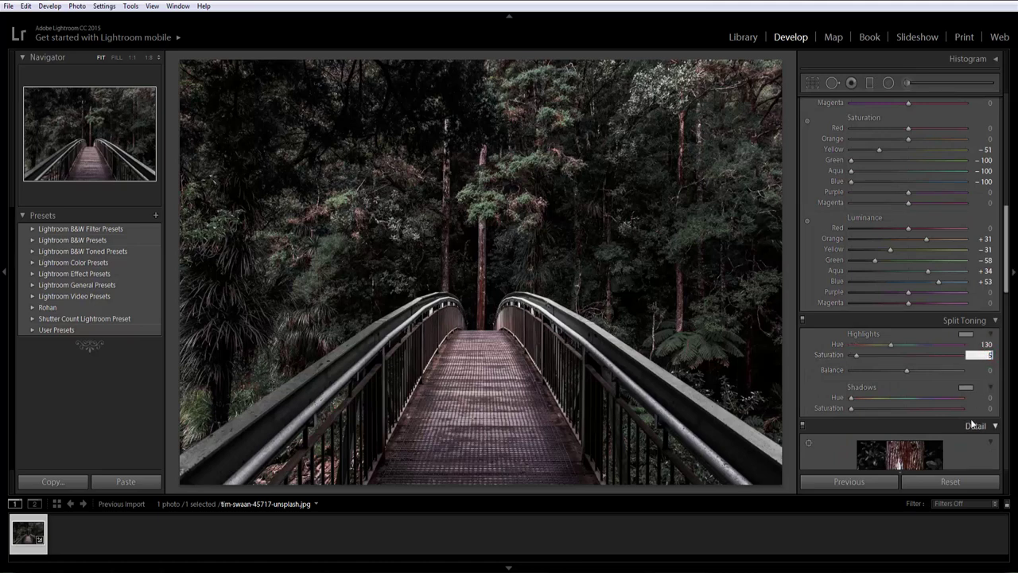
click(987, 397)
text(42)
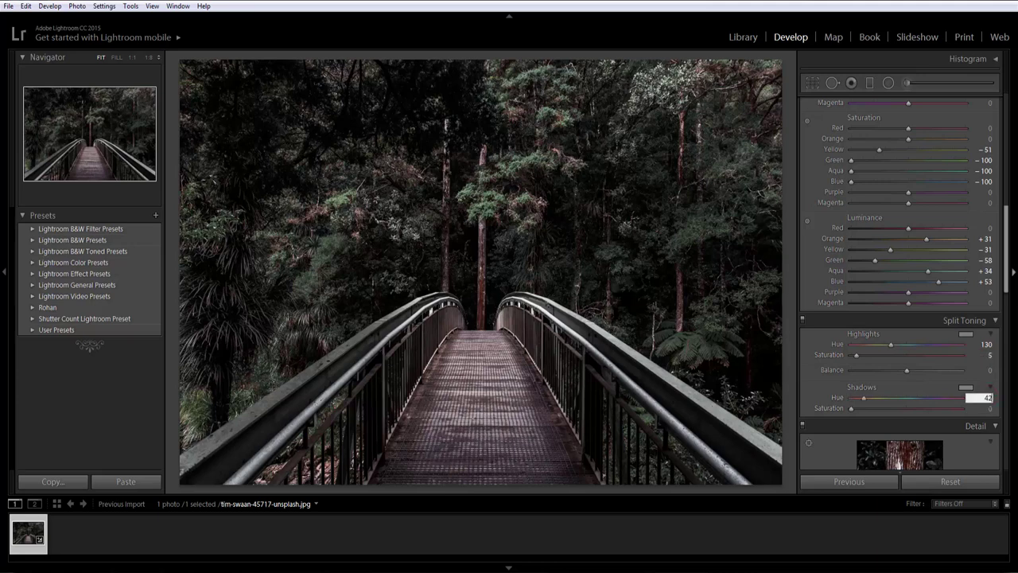
click(989, 408)
text(5)
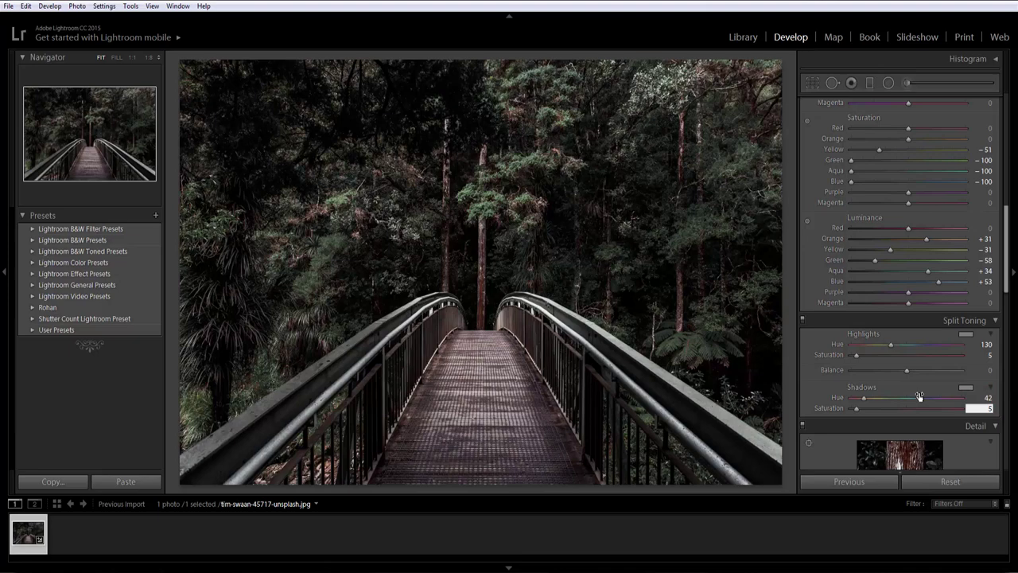
Enable profile corrections, chromatic aberration removal and Constrain Crop in the lens corrections.
scroll(918, 396, down, 3)
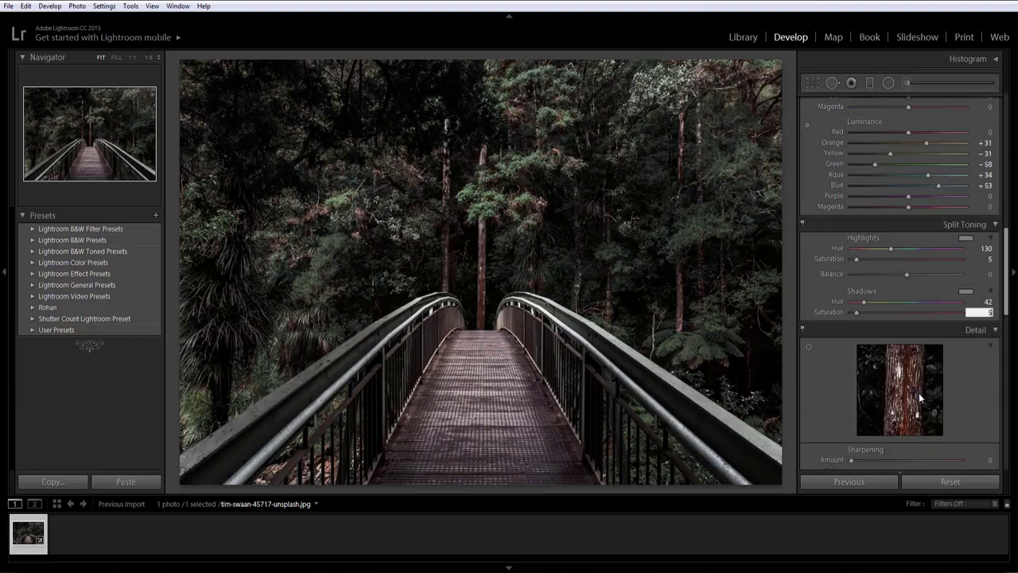
scroll(915, 383, down, 8)
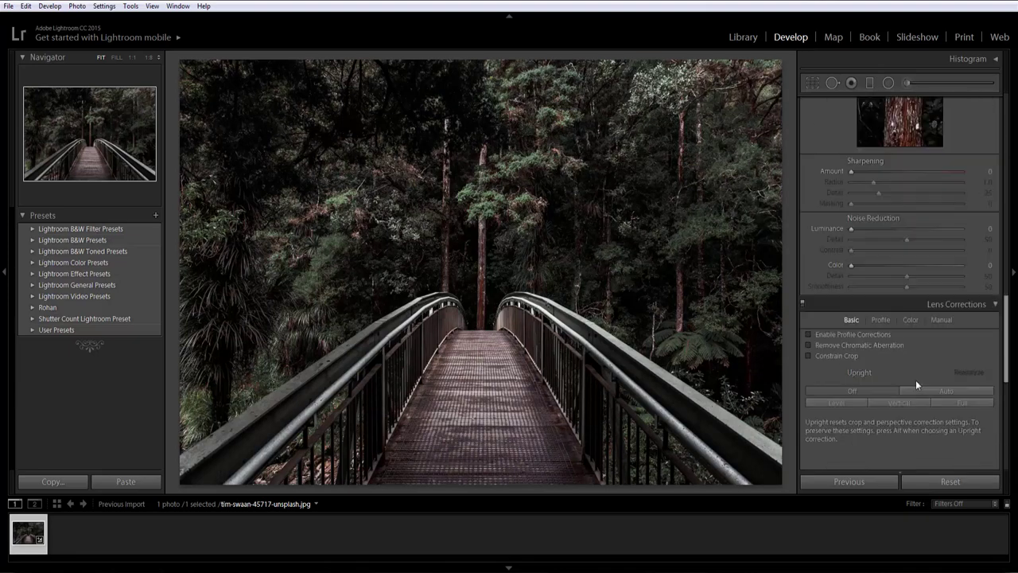
click(809, 334)
click(810, 345)
click(809, 355)
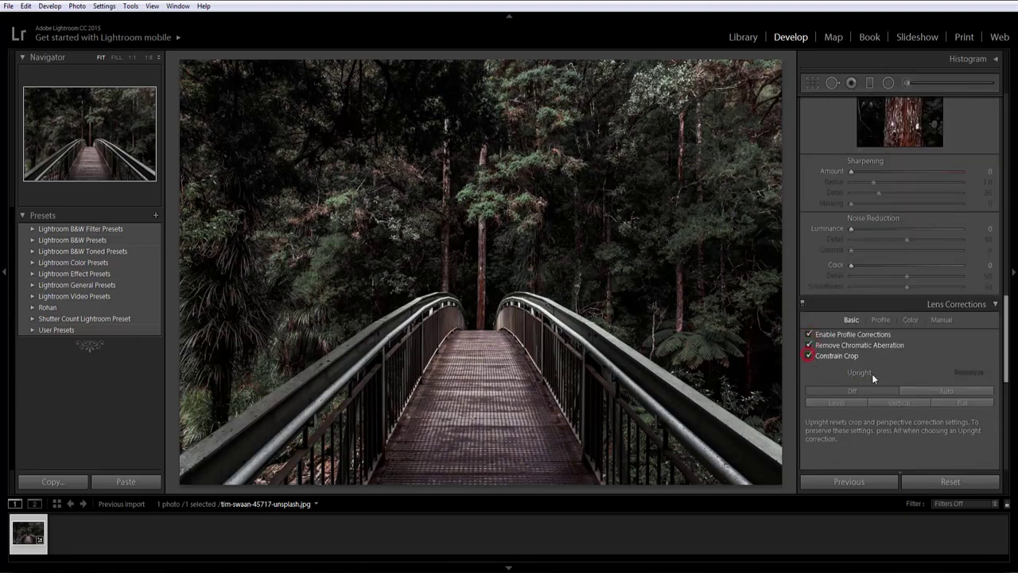
Set Camera Calibration shadows tint to -100, red saturation to +11, green hue to -17, green saturation to -12 and blue saturation to -34.
scroll(871, 373, down, 5)
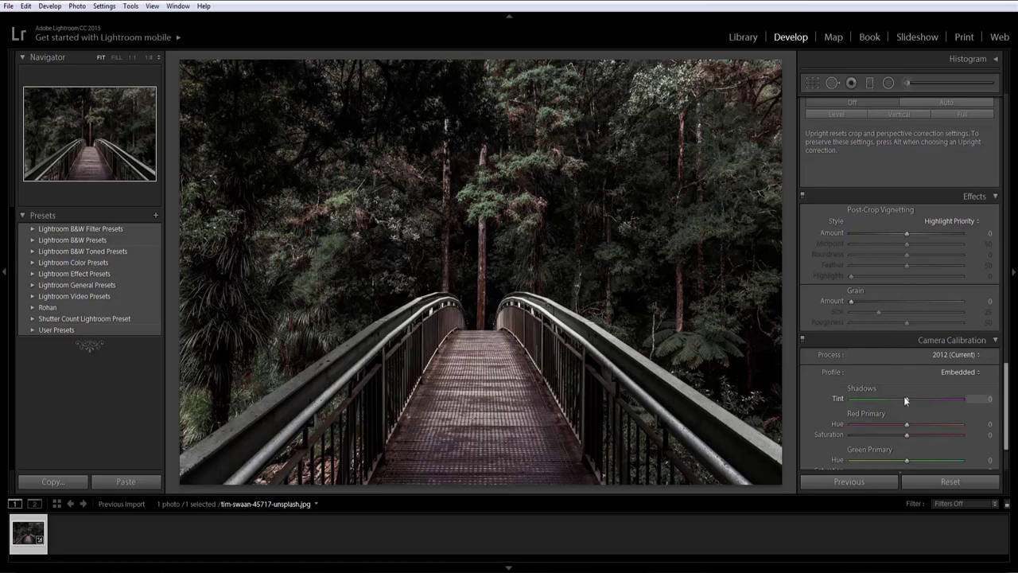
drag(903, 396, 862, 393)
scroll(899, 390, down, 2)
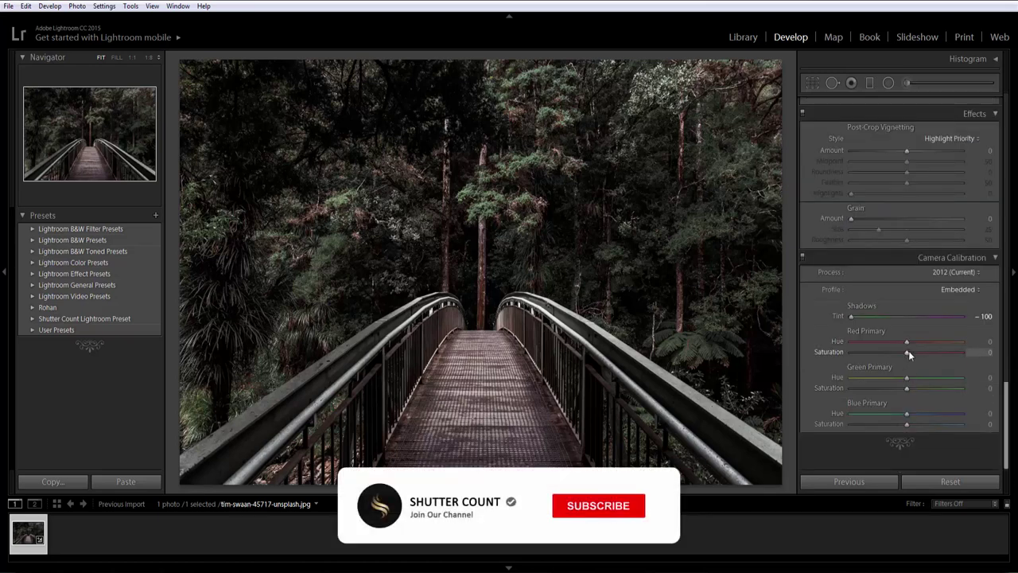
drag(908, 350, 897, 379)
click(905, 377)
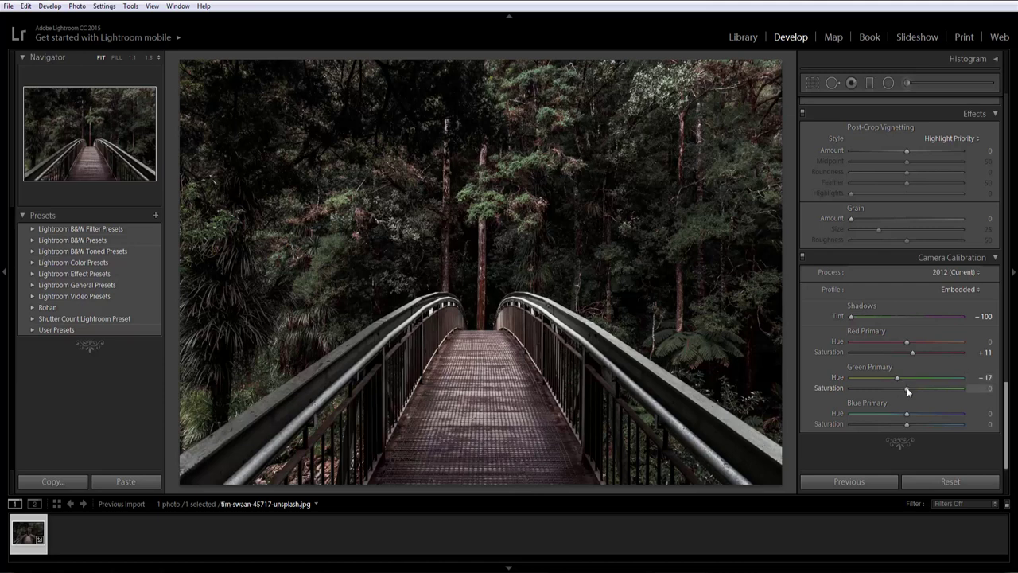
drag(901, 389, 892, 425)
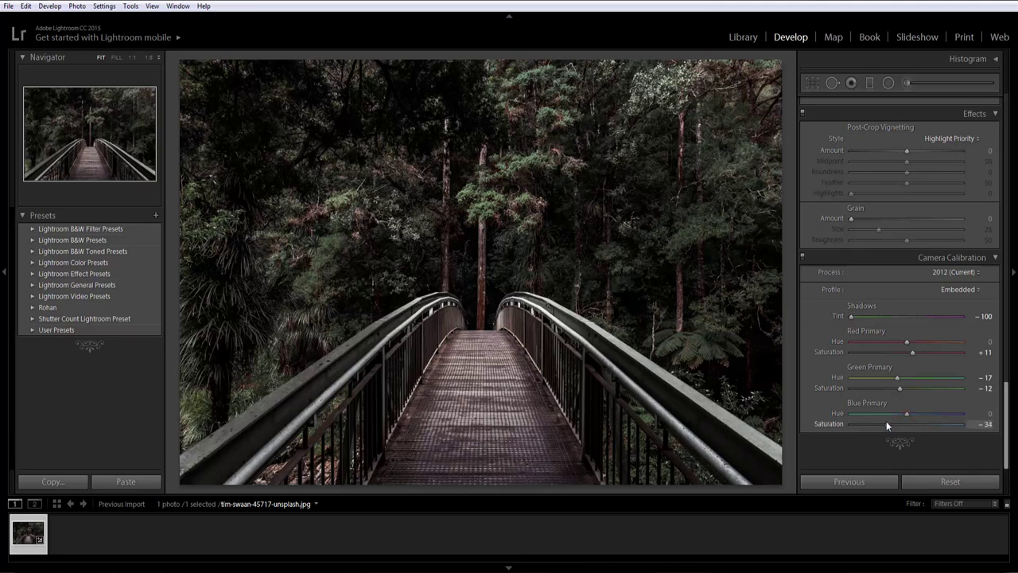
Add shadow, midtone and highlight points to the RGB tone curve and raise its black point to 9.8 %.
scroll(899, 367, up, 5)
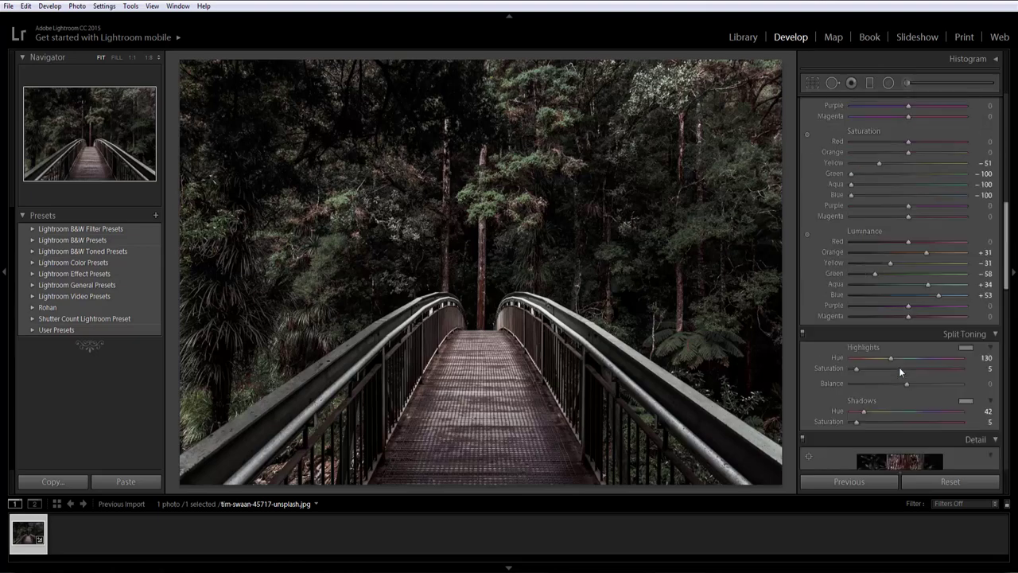
scroll(898, 367, up, 5)
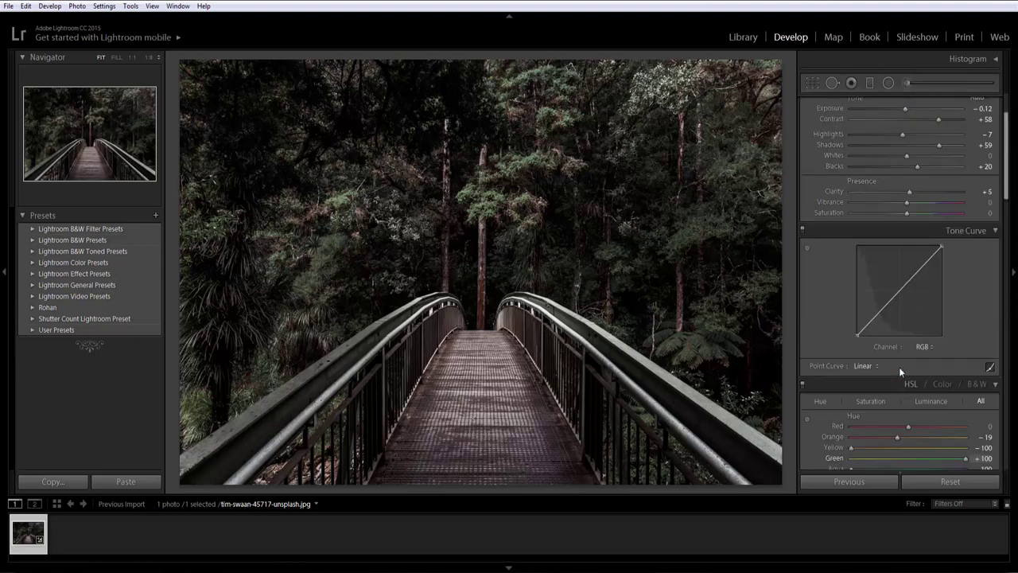
click(877, 315)
click(901, 291)
click(921, 269)
drag(856, 336, 856, 326)
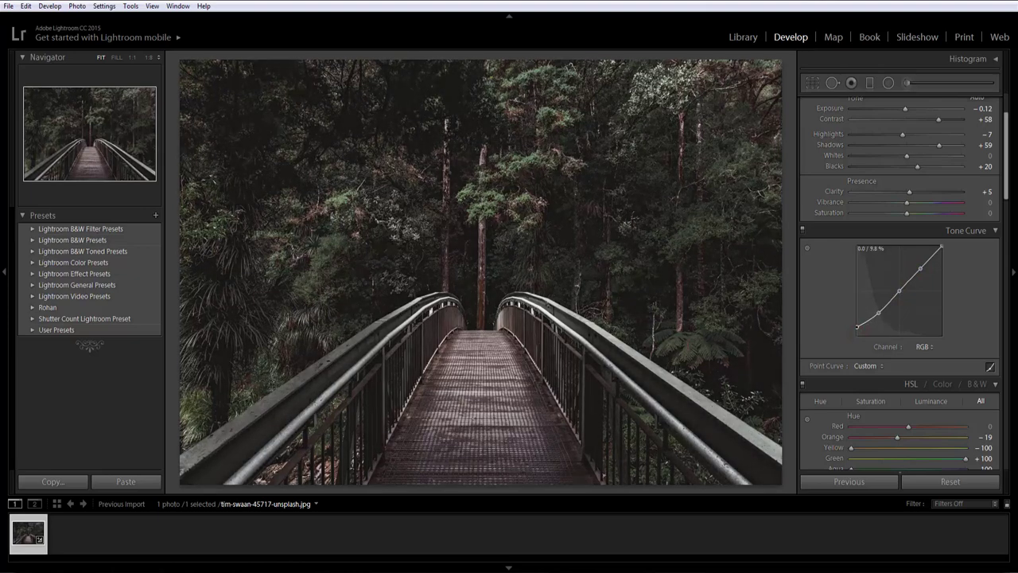
Shape the RGB tone curve into a gentle S by lowering the shadow point and raising the highlight point.
drag(878, 313, 878, 315)
drag(921, 269, 919, 265)
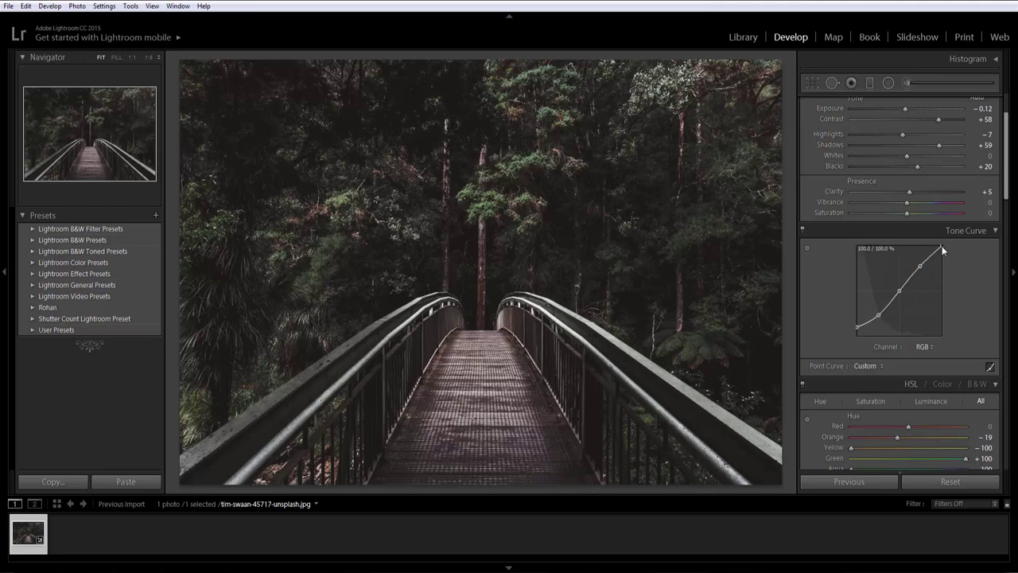
drag(928, 262, 922, 263)
drag(857, 327, 878, 316)
Lower the white point of the green channel's tone curve slightly.
click(921, 347)
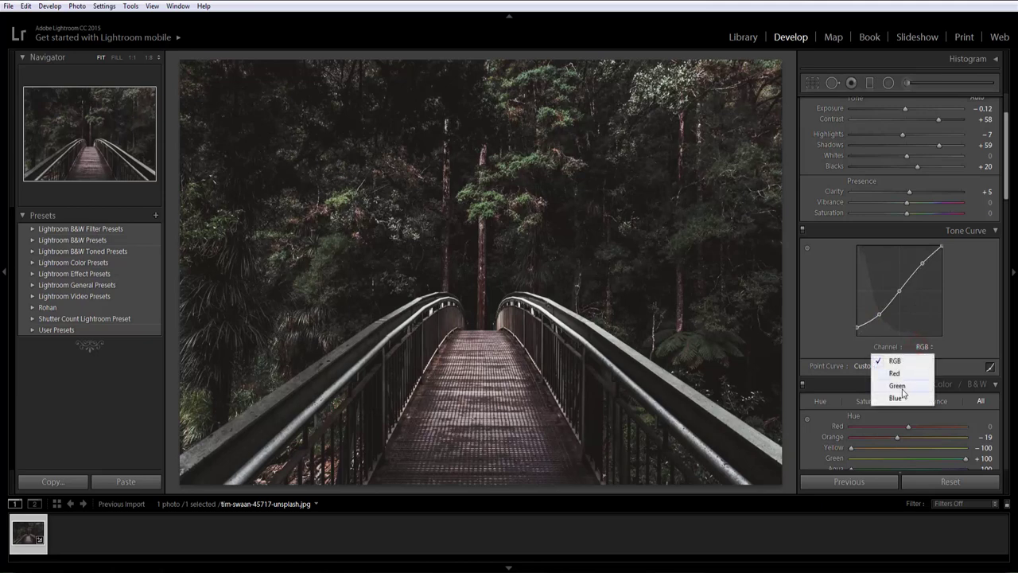
click(904, 389)
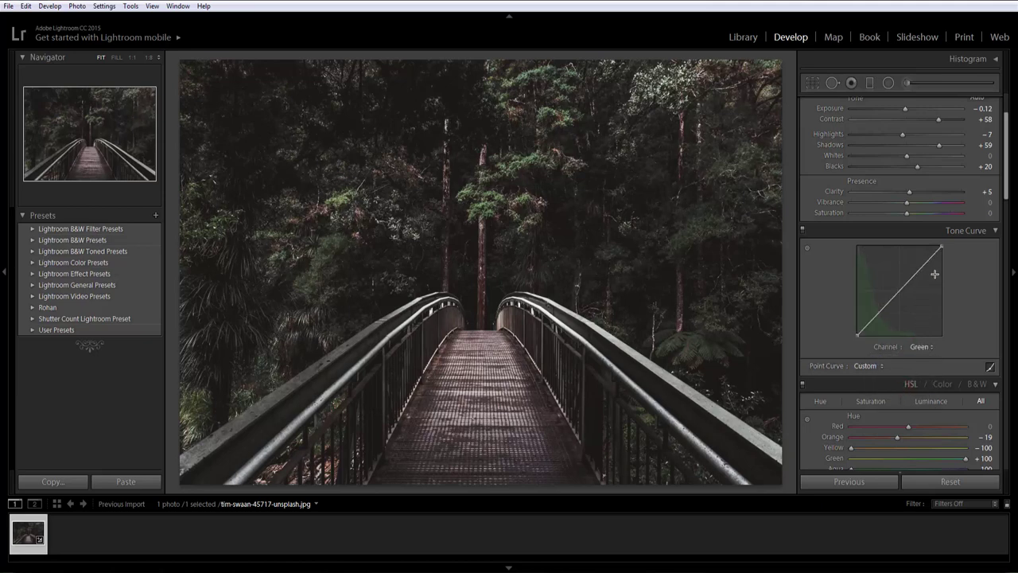
click(942, 247)
drag(941, 247, 942, 249)
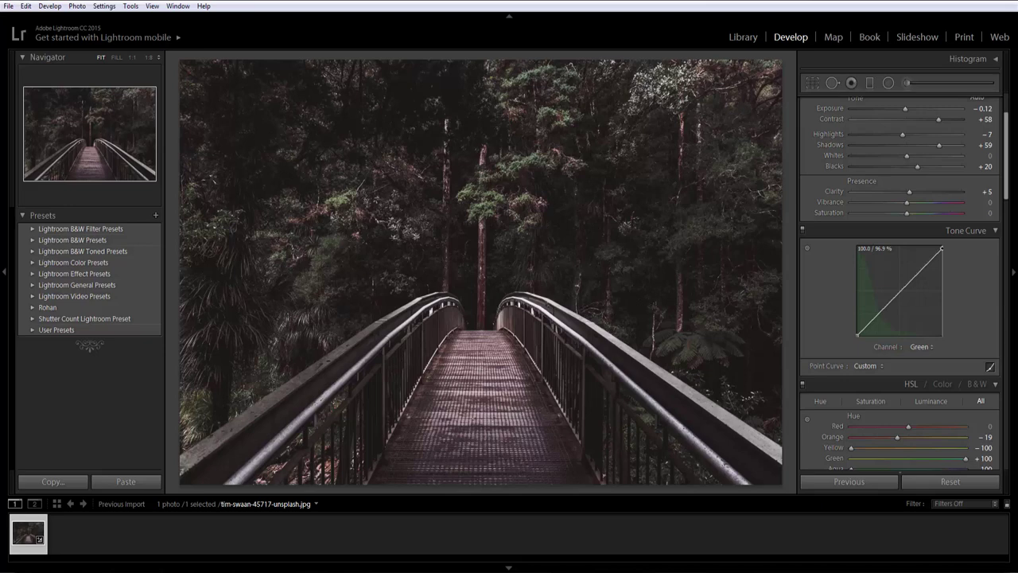
drag(942, 249, 942, 248)
drag(941, 249, 942, 249)
Lower the white point of the blue channel's tone curve slightly and raise its black point to 1.2 %.
click(921, 346)
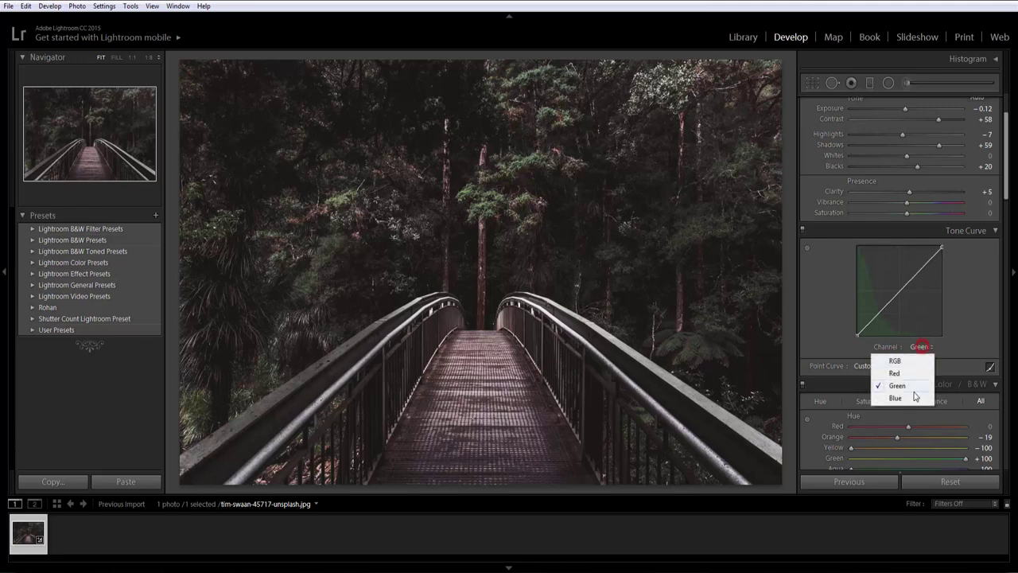
click(896, 398)
click(922, 346)
click(922, 347)
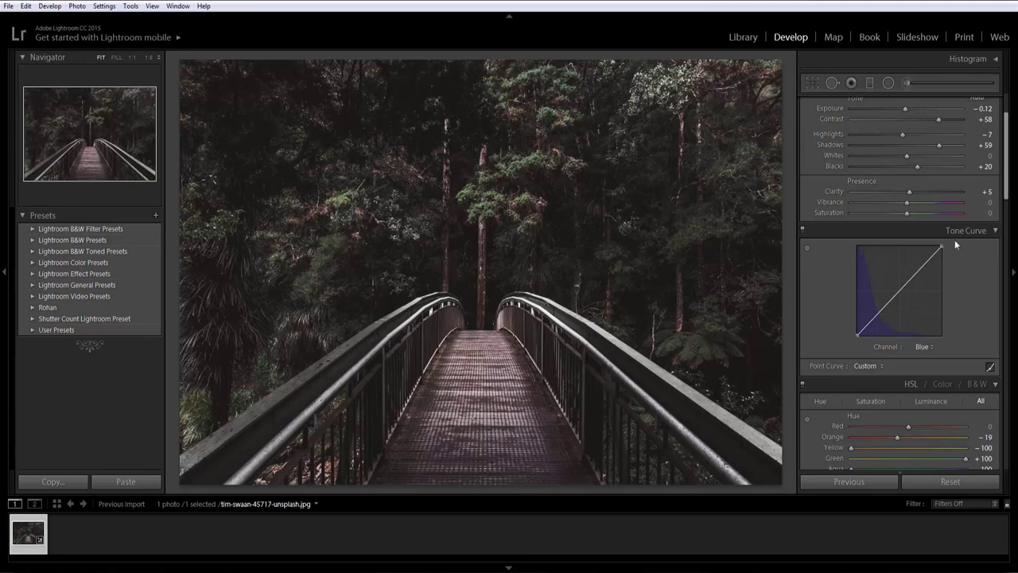
drag(942, 246, 941, 252)
drag(858, 336, 857, 335)
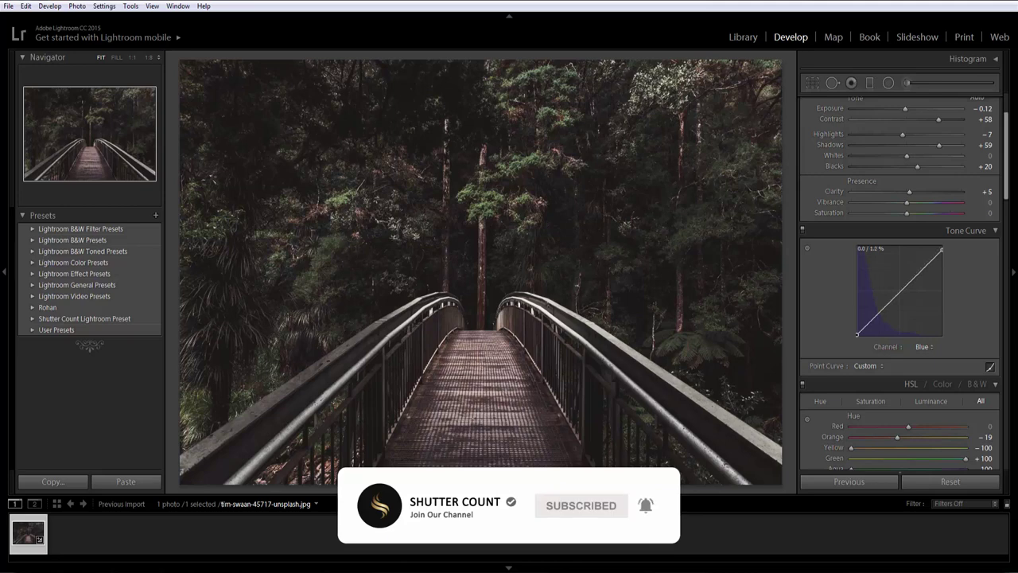
Lower the white point of the red channel's tone curve slightly.
click(923, 347)
click(901, 371)
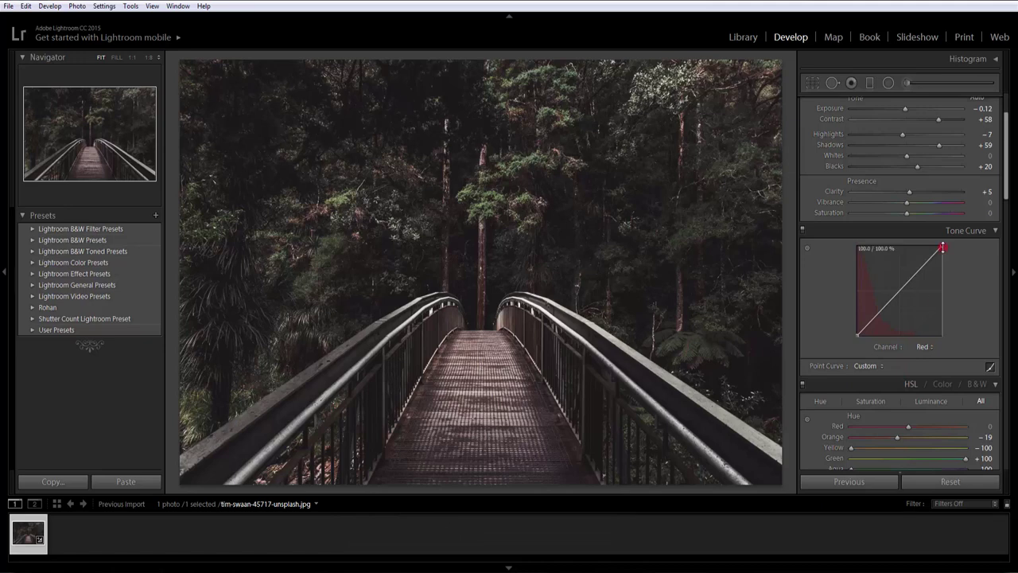
drag(943, 247, 943, 248)
Set the white balance temperature to +7 and the tint to −20.
scroll(965, 387, up, 2)
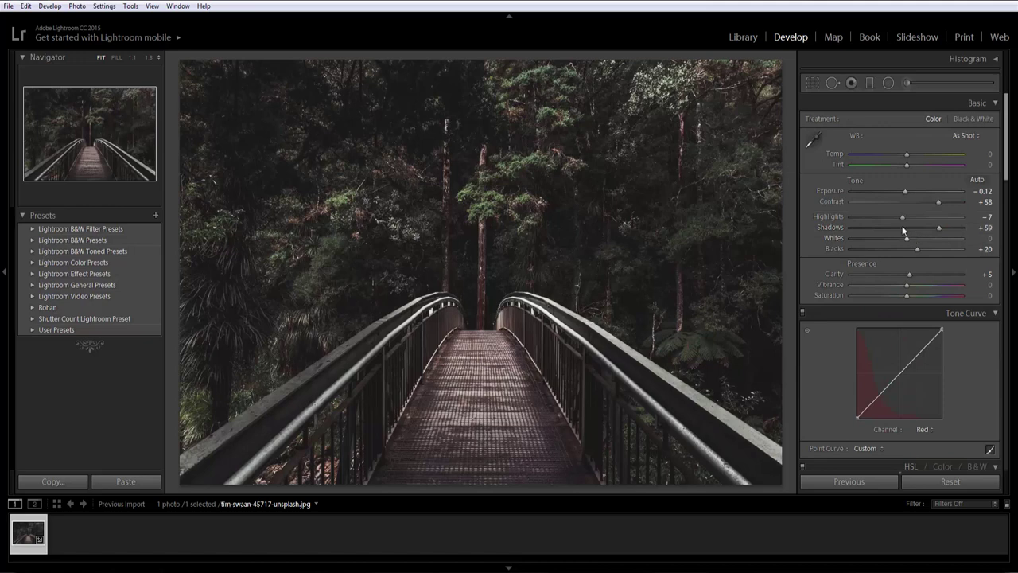
drag(907, 155, 912, 153)
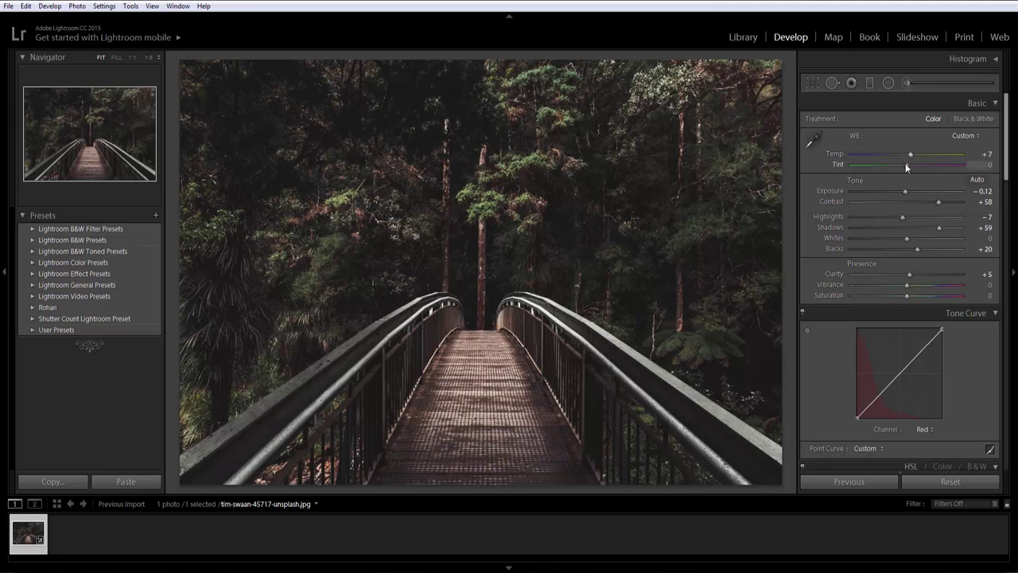
drag(907, 165, 899, 167)
Raise the black point of the RGB tone curve to about 11.0 %.
click(922, 429)
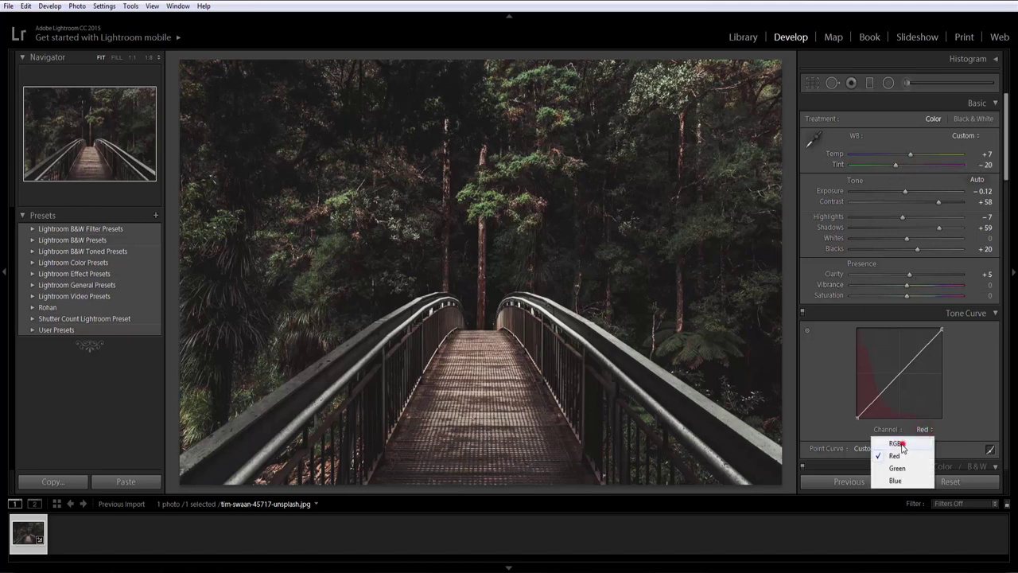
click(894, 443)
click(858, 409)
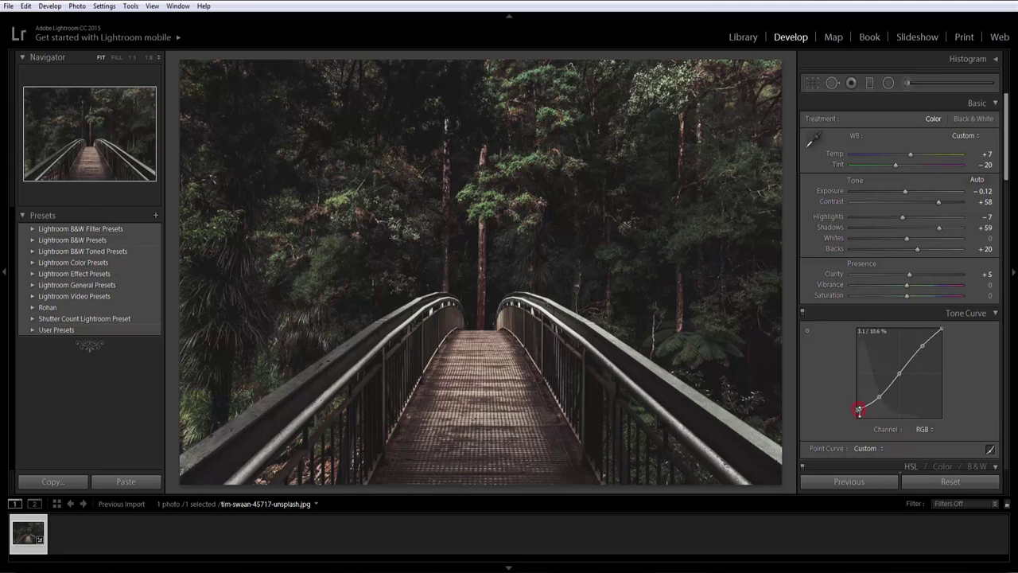
key(ctrl+z)
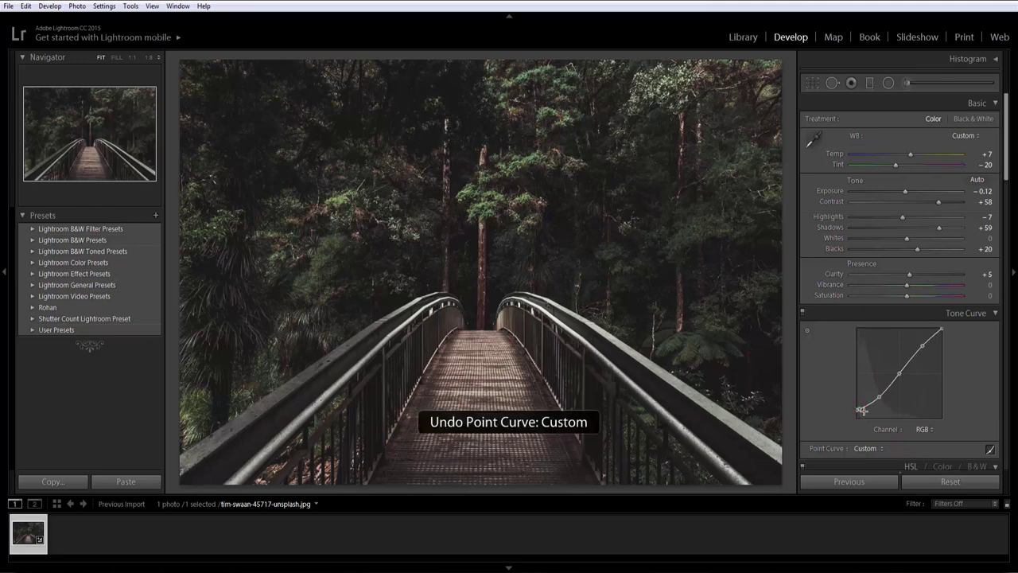
drag(857, 410, 856, 408)
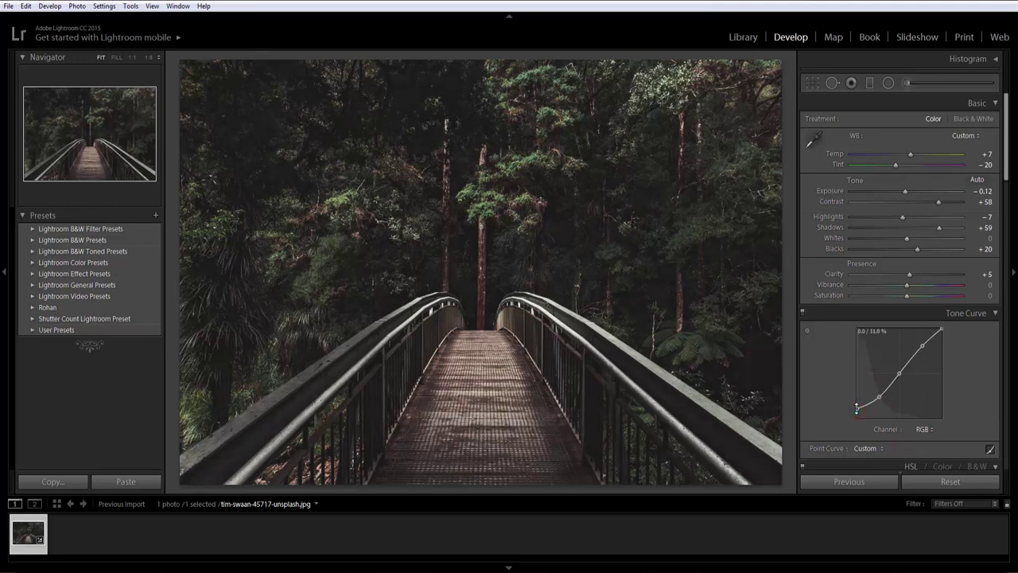
Lower the RGB curve's shadow point slightly and fine-tune its highlight and black points.
click(877, 398)
drag(878, 398, 877, 398)
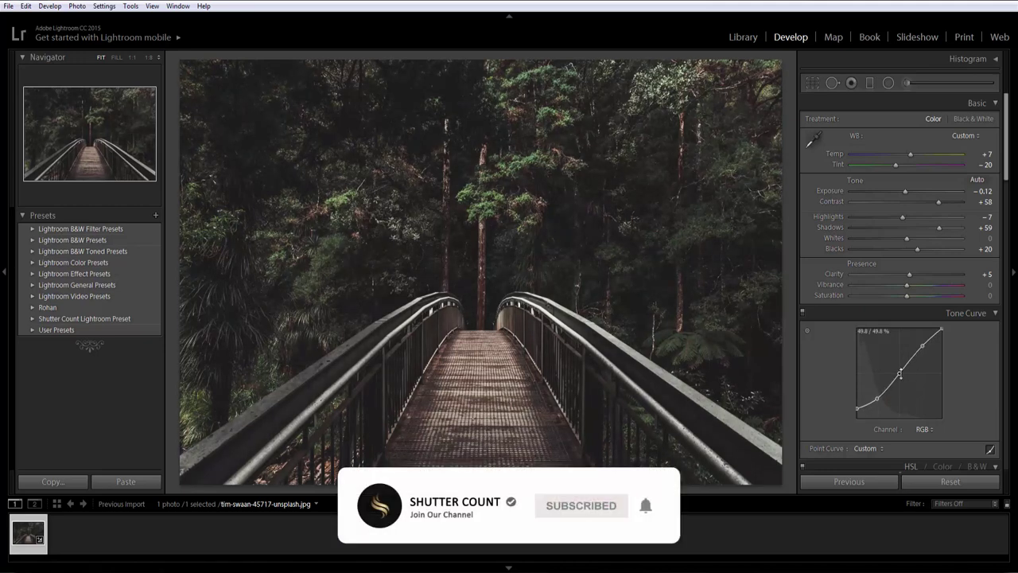
drag(922, 344, 922, 346)
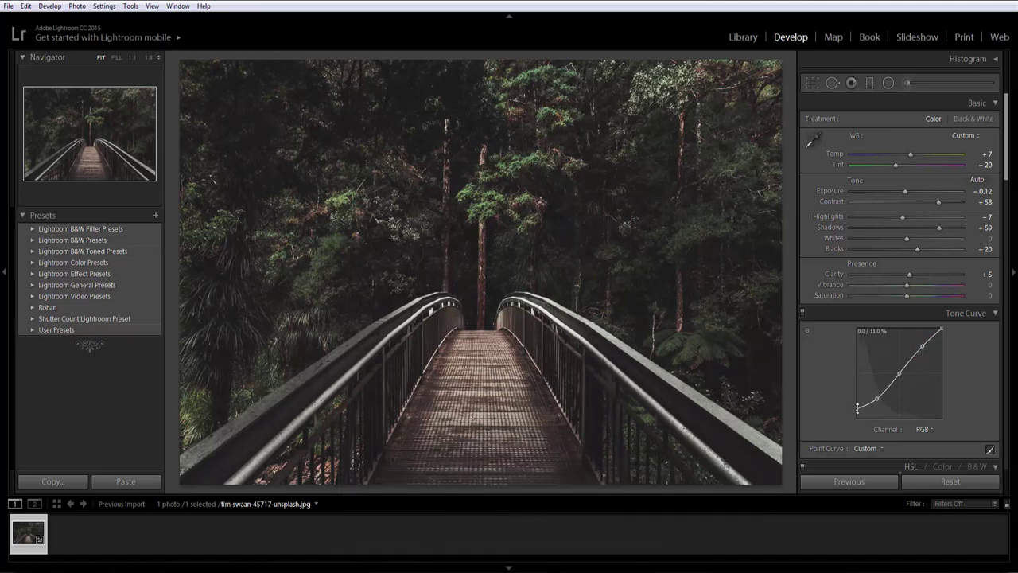
drag(857, 408, 857, 408)
Add a dark post-crop vignette with amount −33, feather 100 and highlights 100.
scroll(907, 413, down, 10)
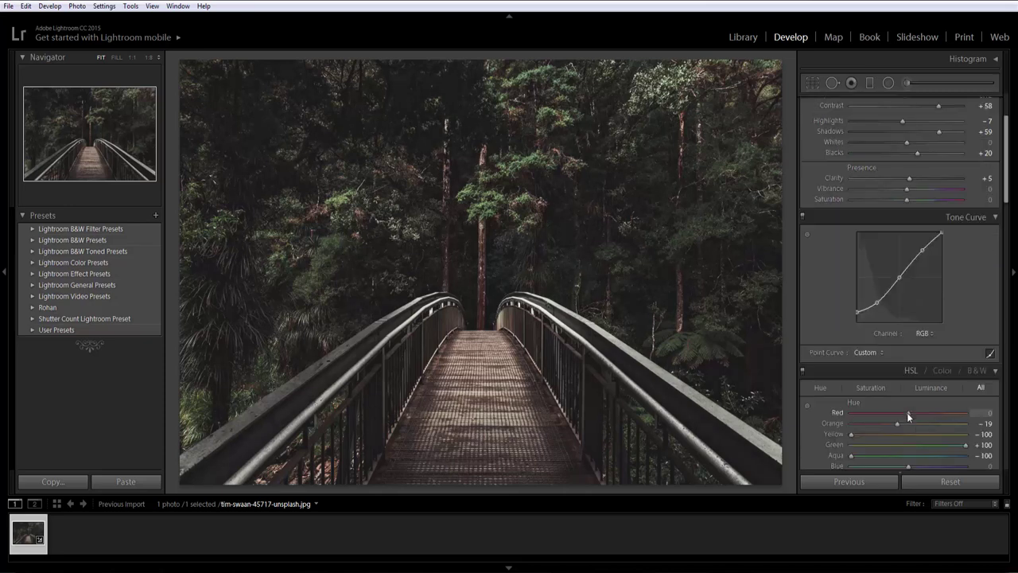
scroll(907, 412, down, 8)
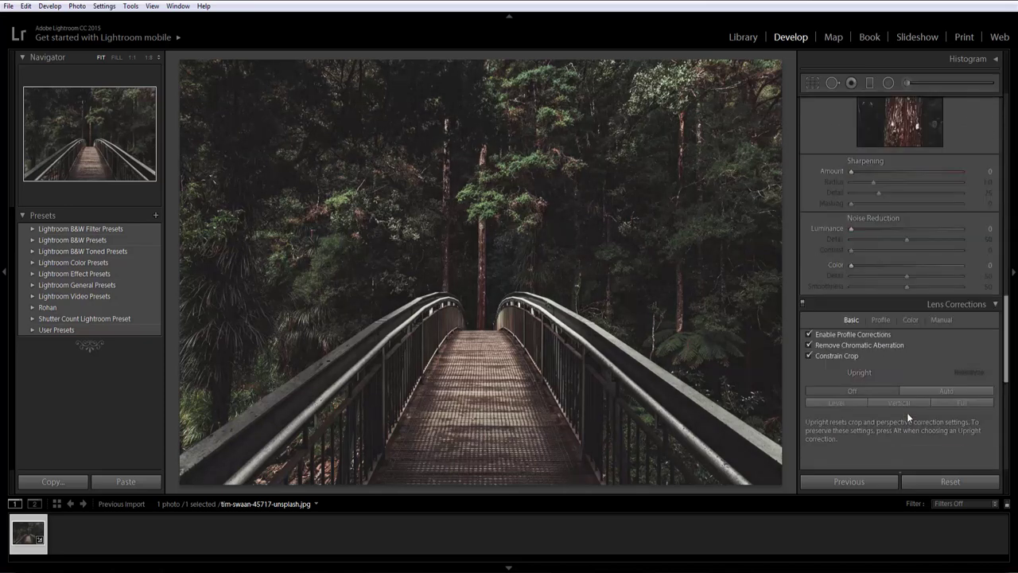
scroll(907, 412, up, 3)
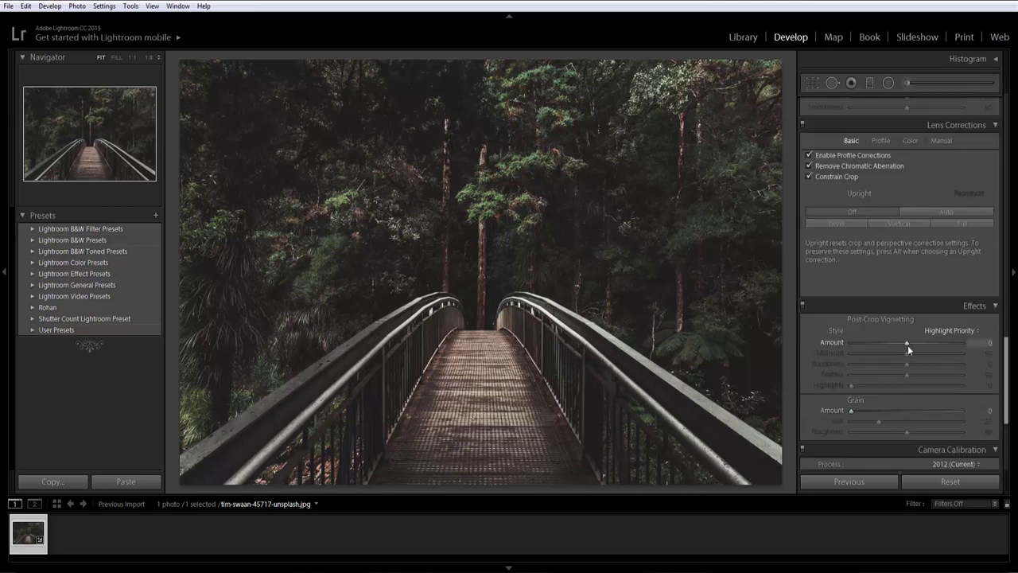
drag(907, 343, 892, 344)
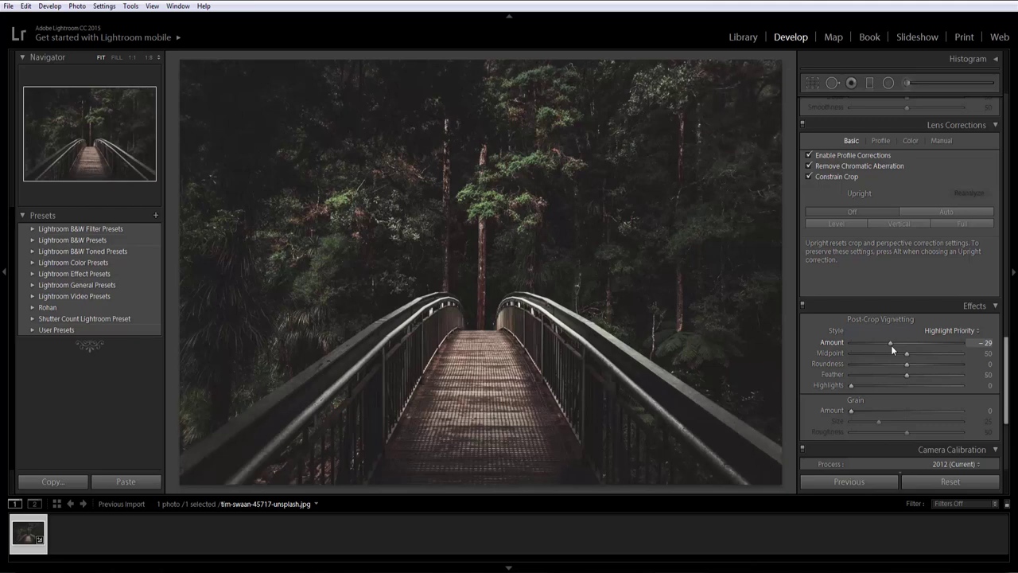
drag(888, 385, 983, 377)
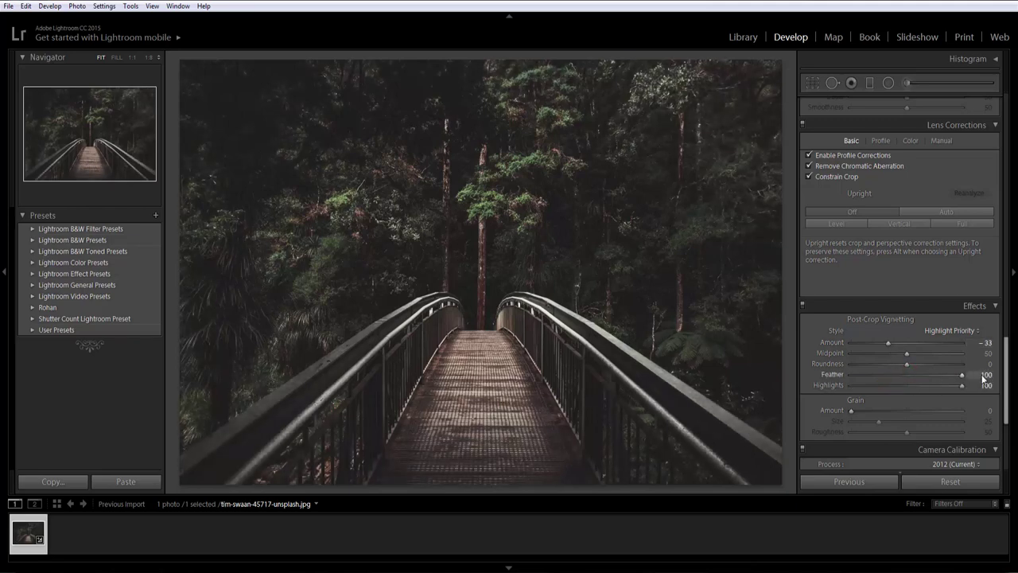